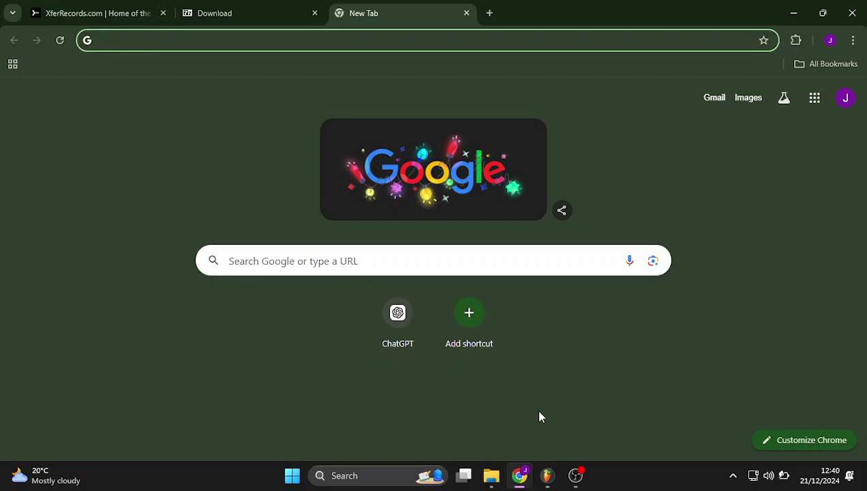
Start downloading the Windows Serum v1.36b8 full installer (176 MB) from the Xfer Records site.
left_click(108, 14)
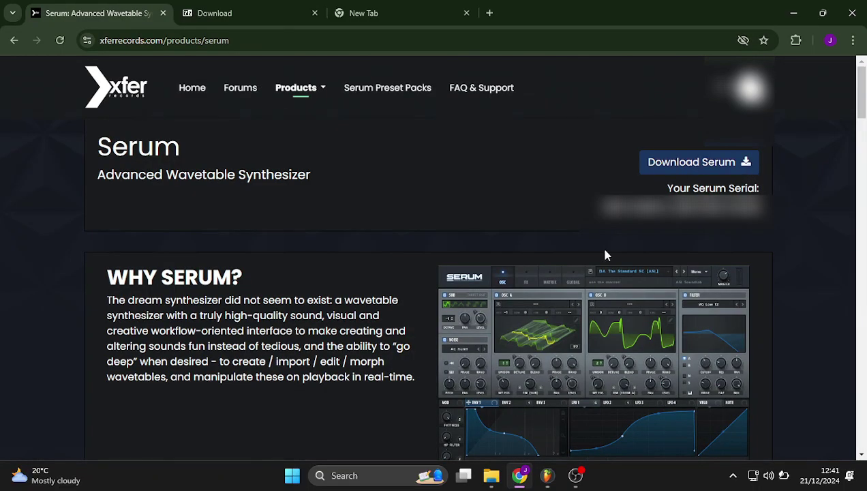
left_click(709, 168)
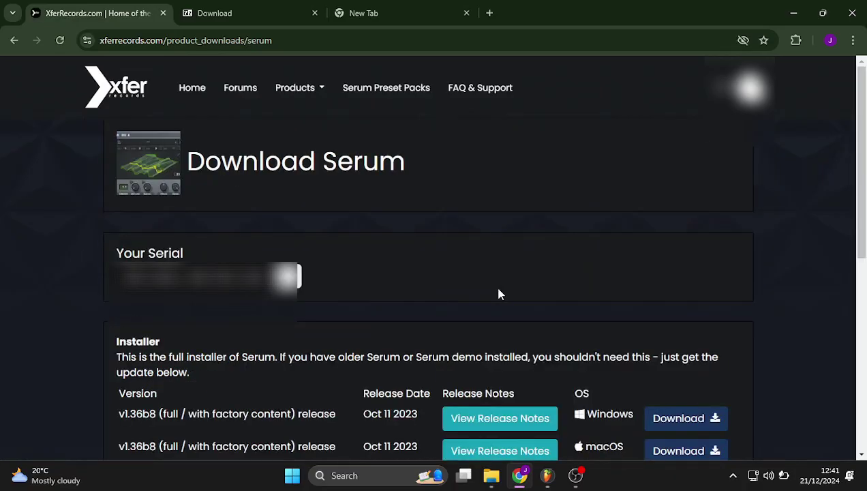
scroll(499, 294, "down", 3)
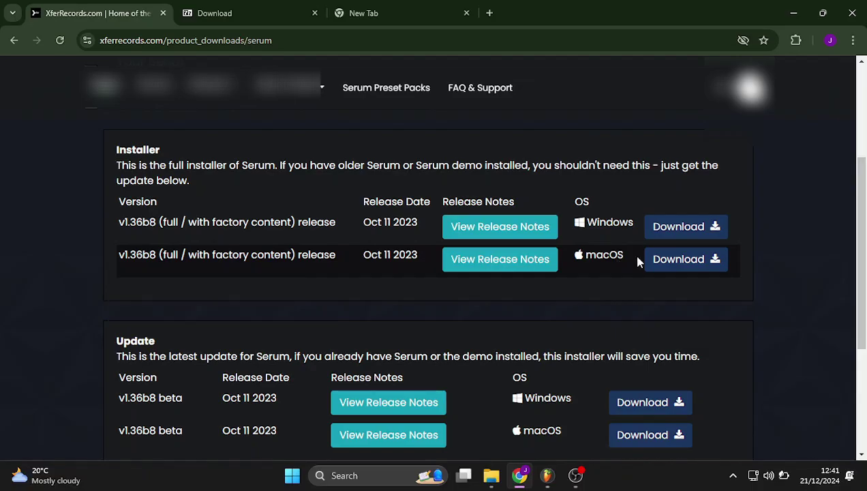
left_click(694, 238)
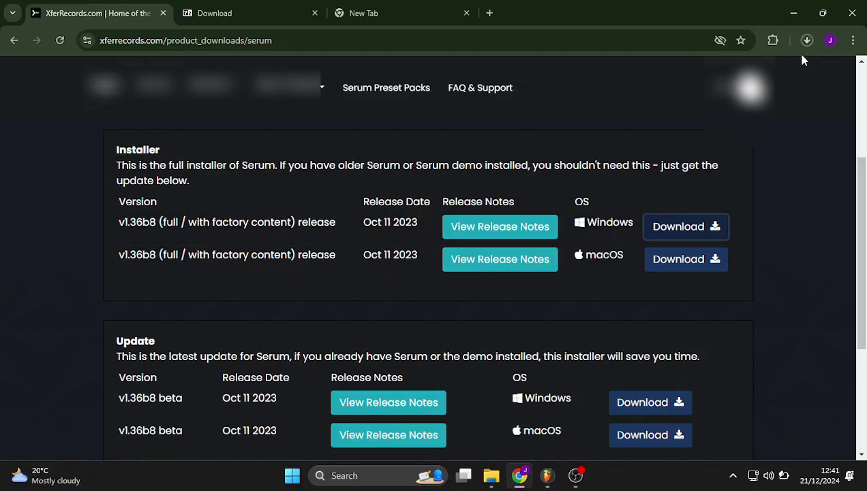
left_click(807, 40)
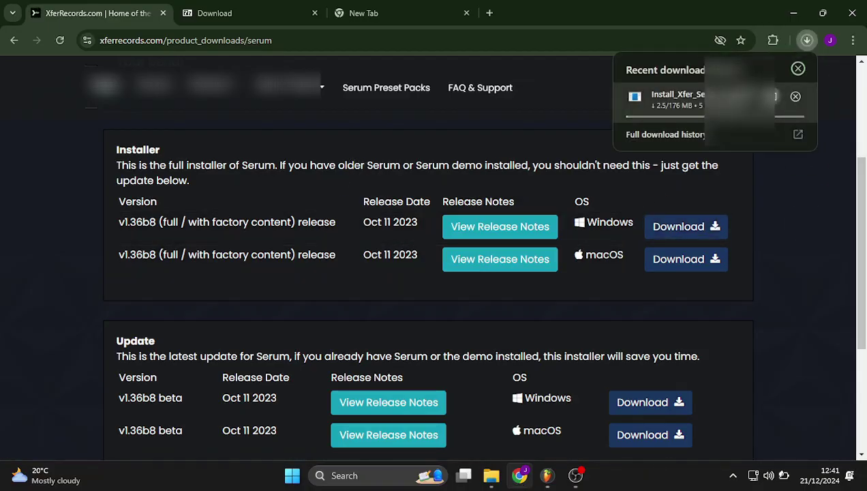
left_click(803, 172)
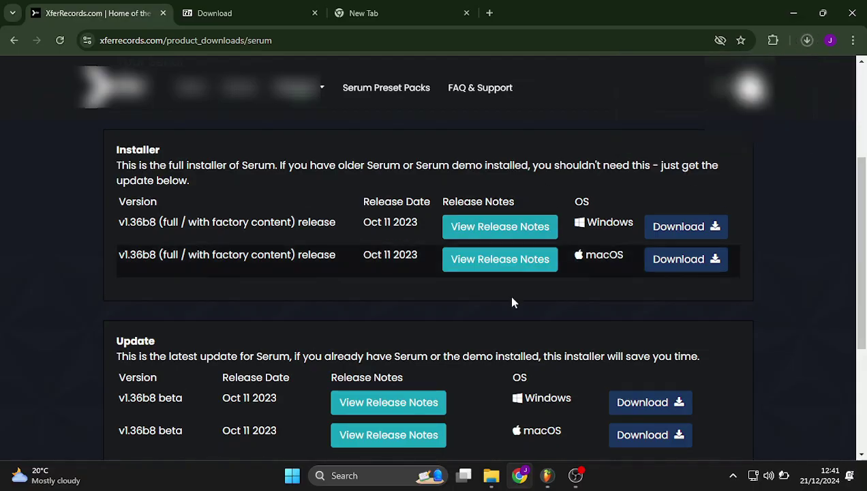
Open the 7-Zip 24.09 download page, then the Downloads folder in File Explorer.
left_click(217, 19)
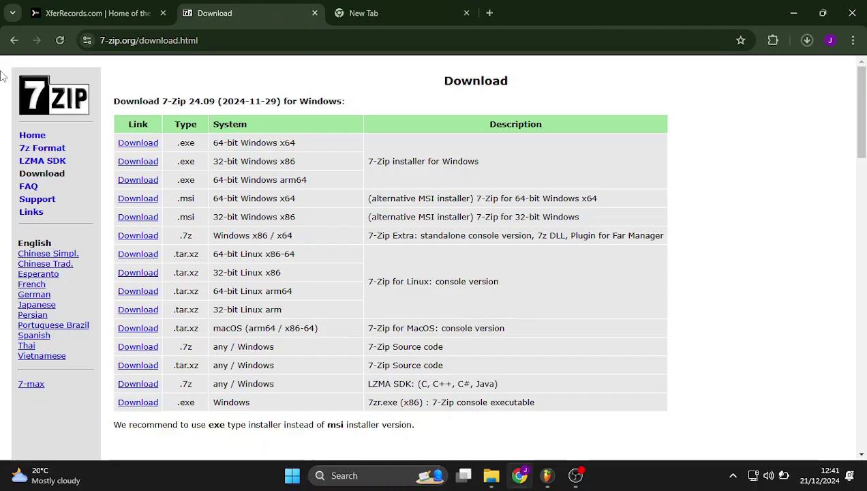
left_click(13, 42)
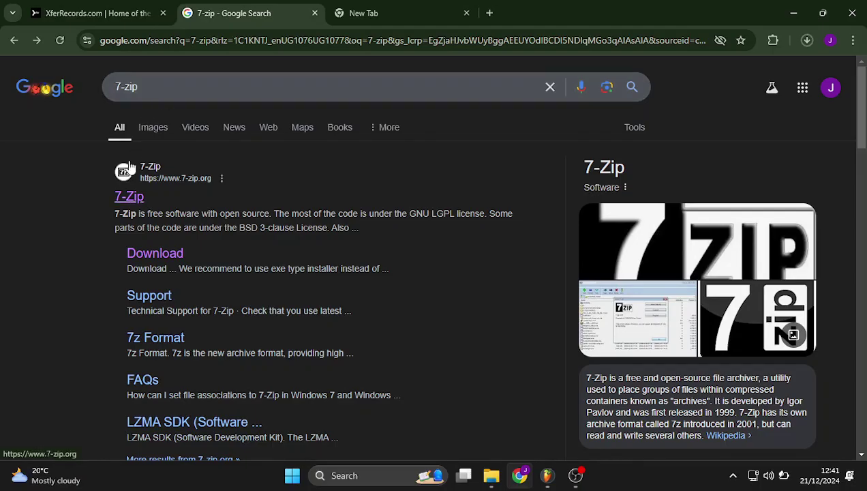
left_click(163, 263)
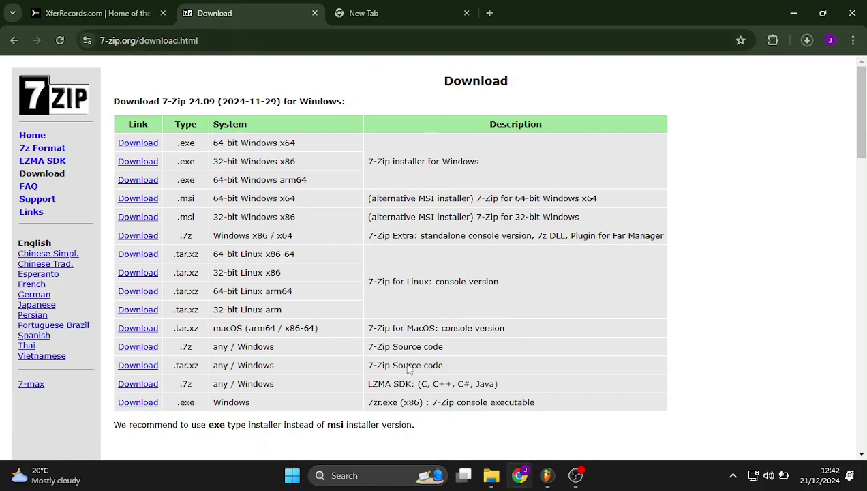
left_click(498, 475)
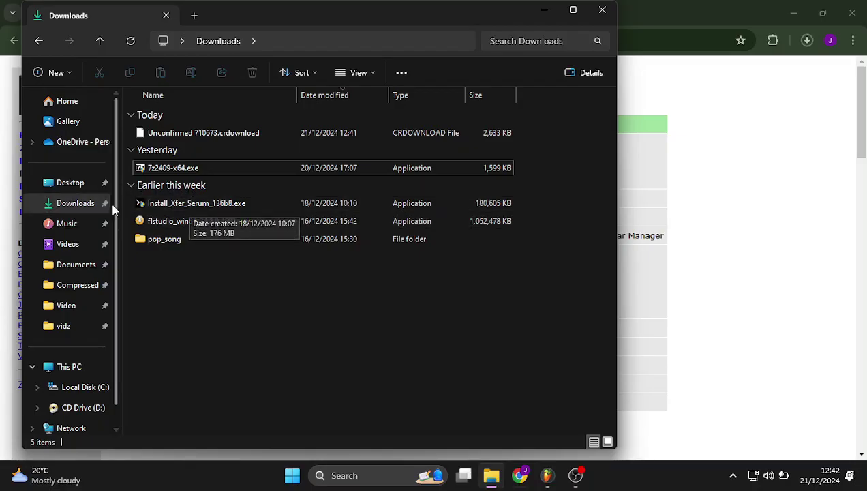
Launch Install_Xfer_Serum_136b8.exe, accept the license and keep all components.
double_click(194, 203)
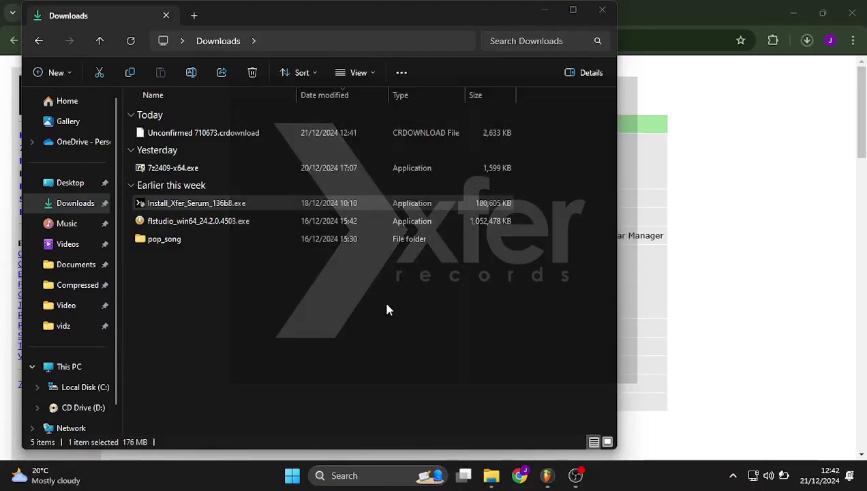
left_click(502, 339)
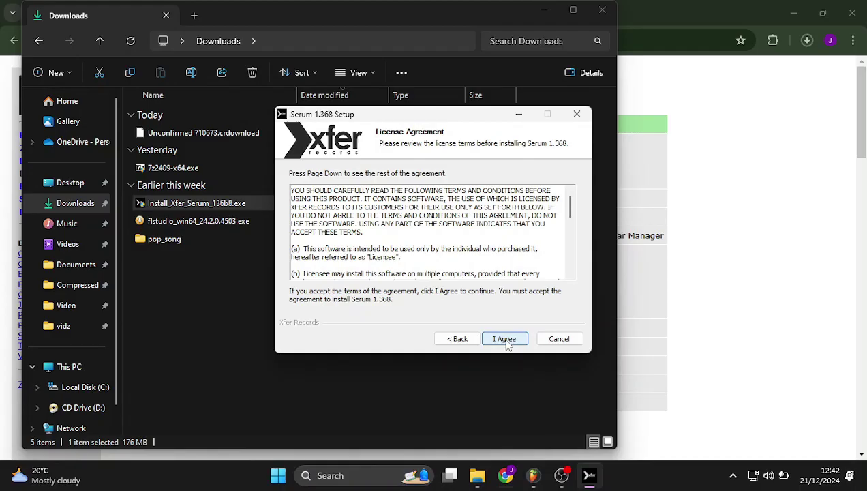
left_click(503, 339)
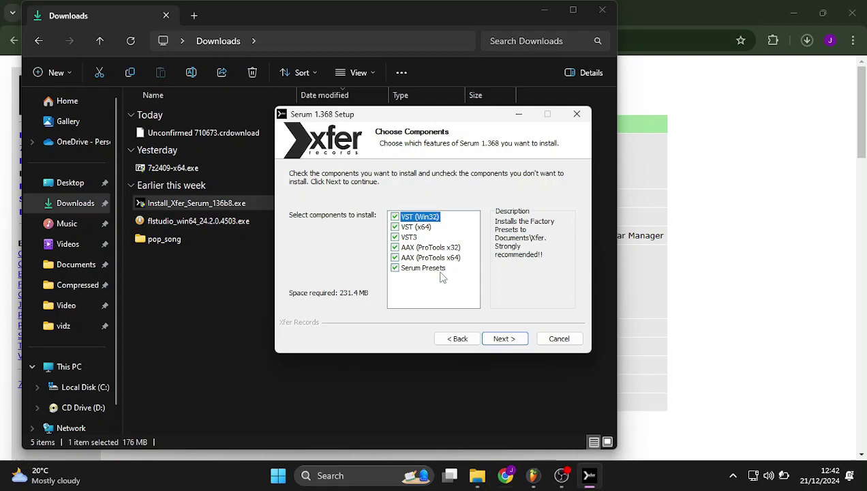
left_click(505, 337)
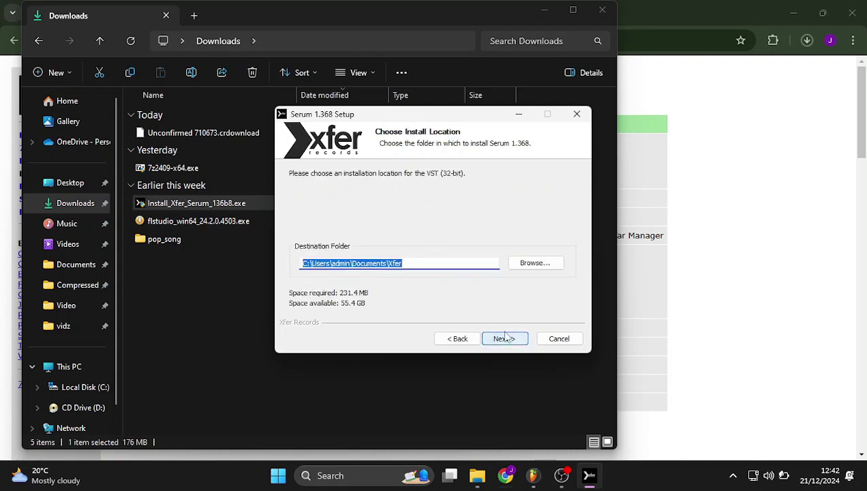
Keep Documents\Xfer for 32-bit VST and C:\Program Files\VSTPlugins for 64-bit, then install.
left_click(406, 263)
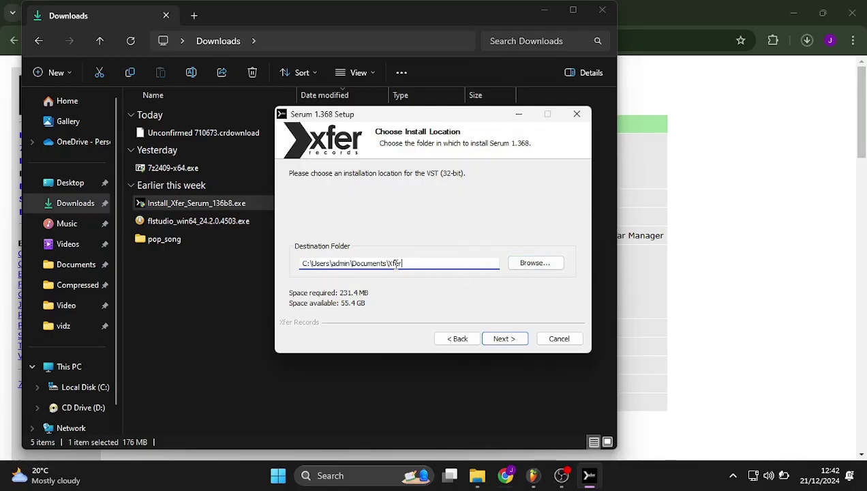
left_click(505, 338)
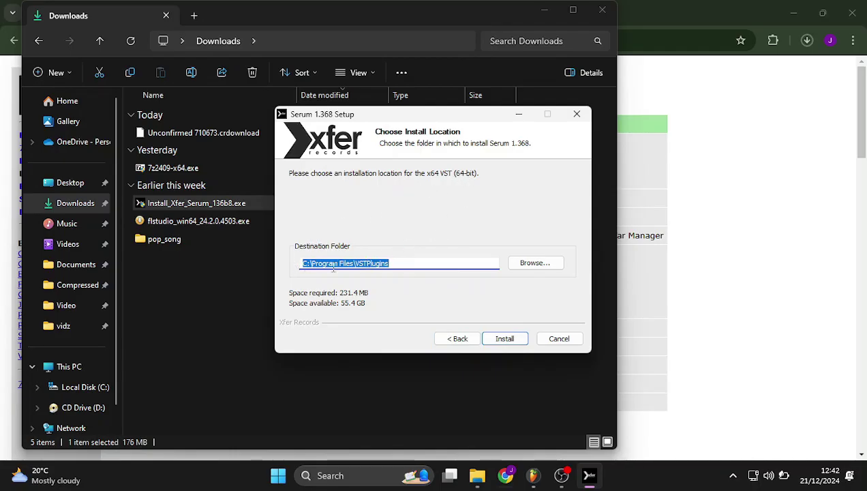
left_click(393, 264)
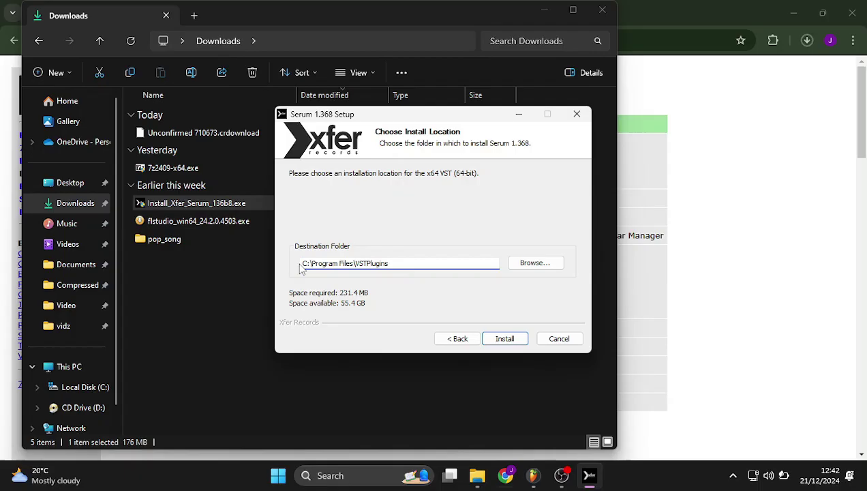
left_click_drag(301, 265, 401, 264)
left_click(401, 264)
left_click(506, 339)
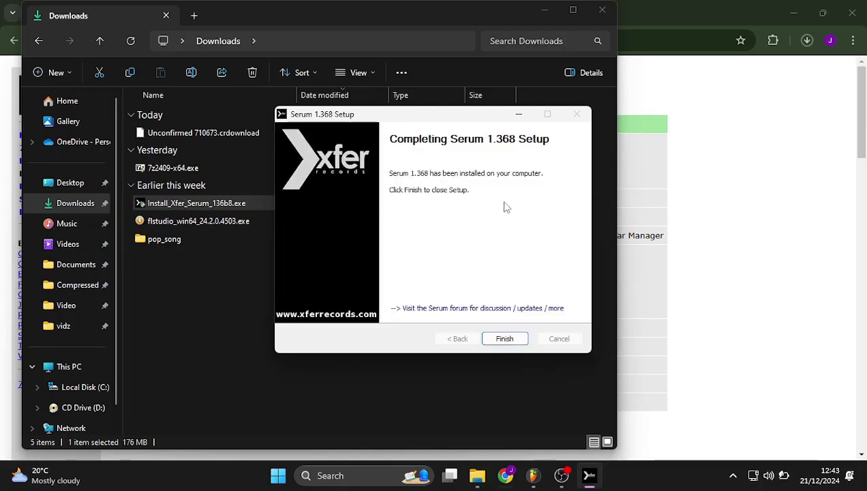
Finish setup, confirm Serum.dll is in Documents\Xfer, and return to FL Studio's House Track project.
left_click(504, 339)
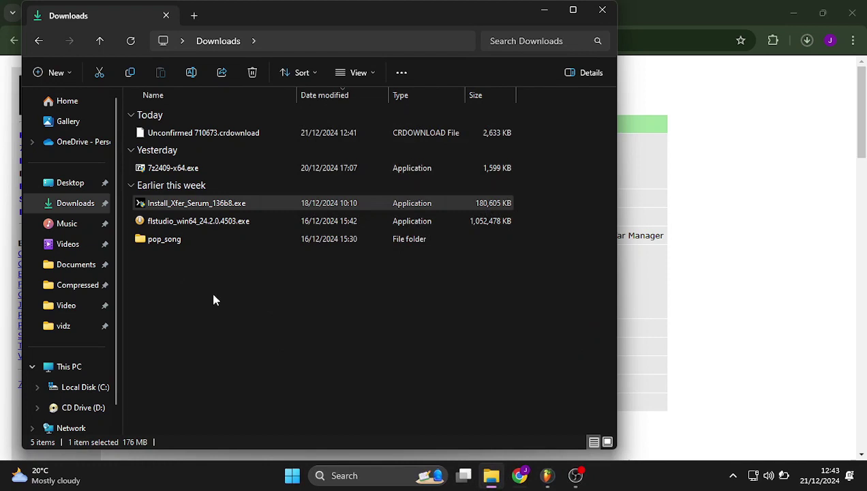
left_click(80, 276)
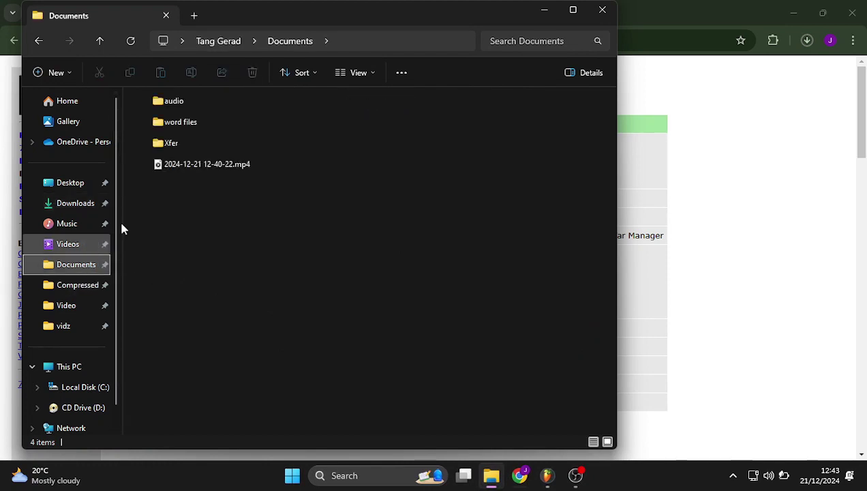
double_click(181, 144)
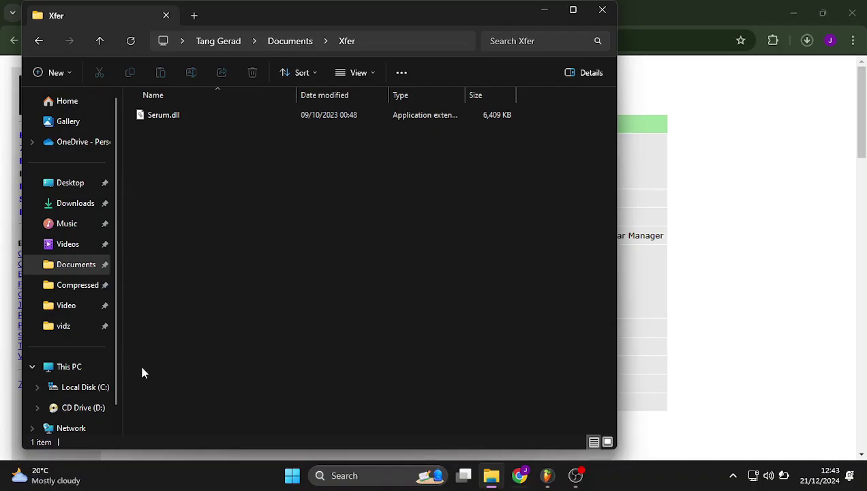
left_click(547, 476)
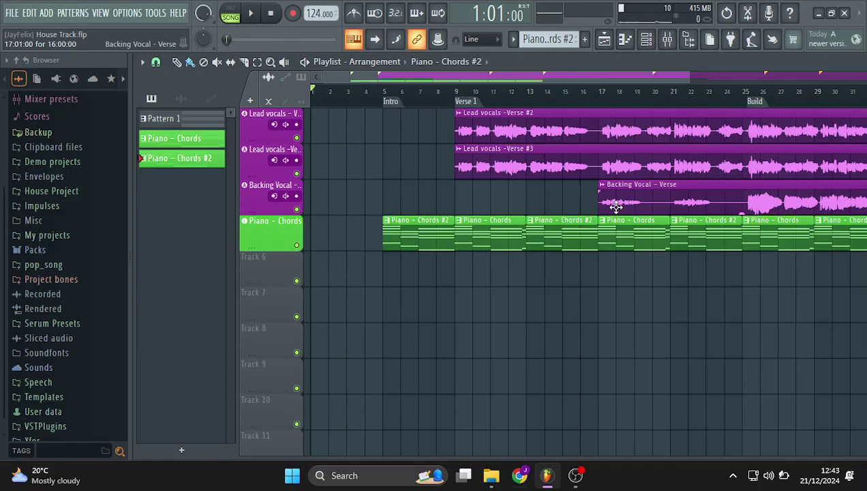
Add C:\VSTPlugins\ as a plugin search path in FL Studio's Plugin Manager.
left_click(127, 13)
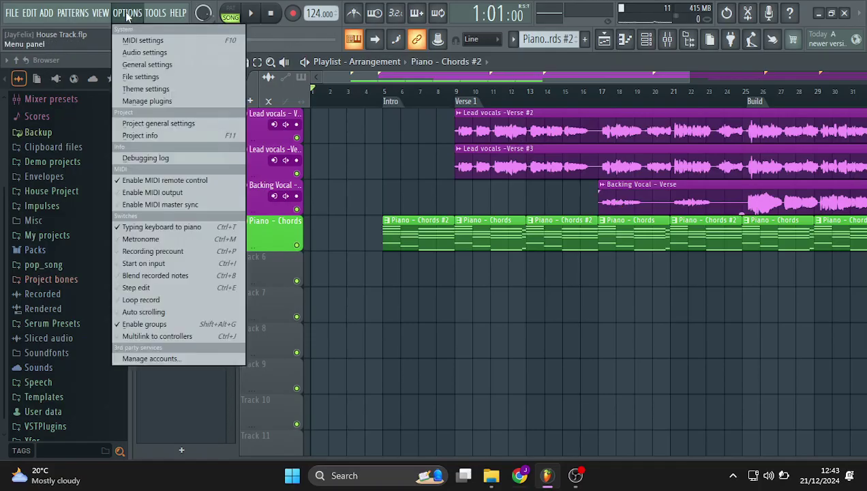
left_click(154, 101)
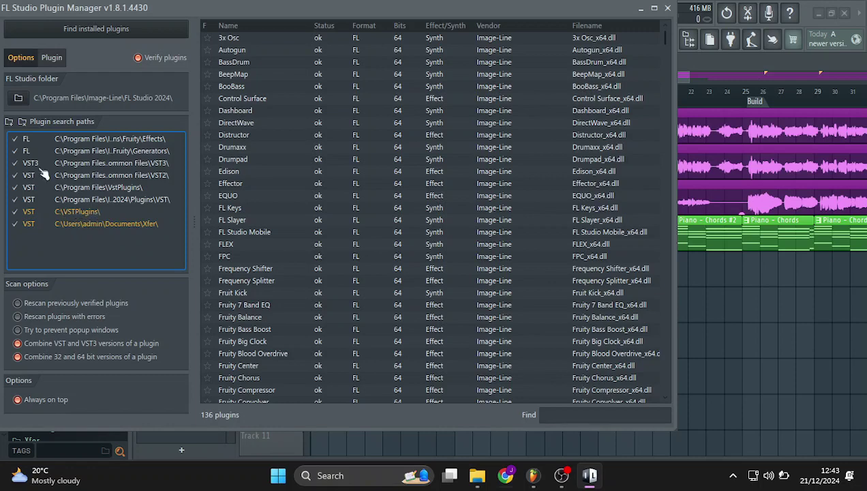
left_click(11, 123)
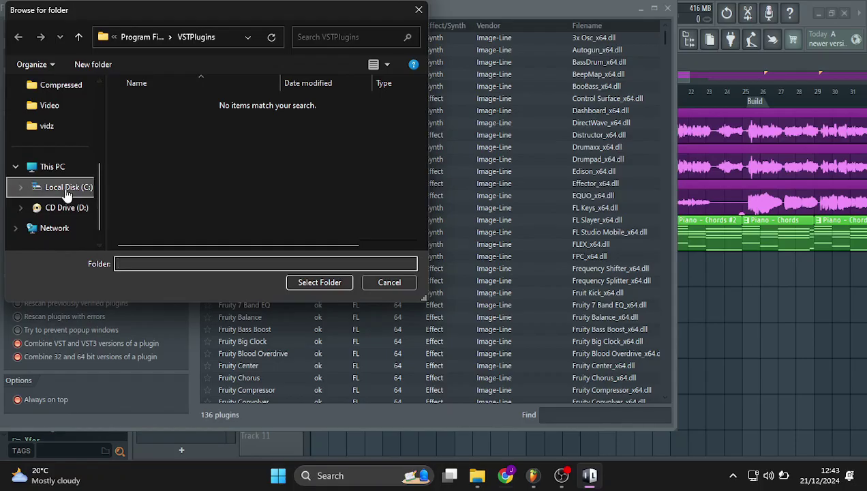
left_click(65, 188)
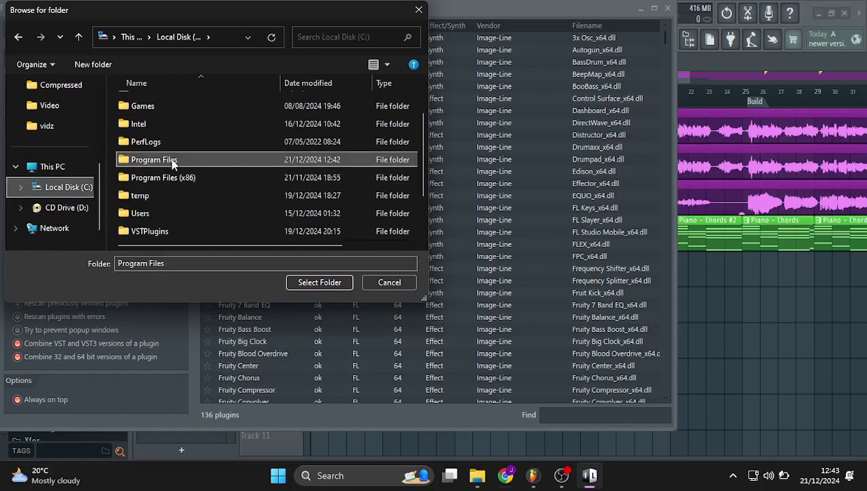
double_click(173, 164)
scroll(178, 166, "down", 15)
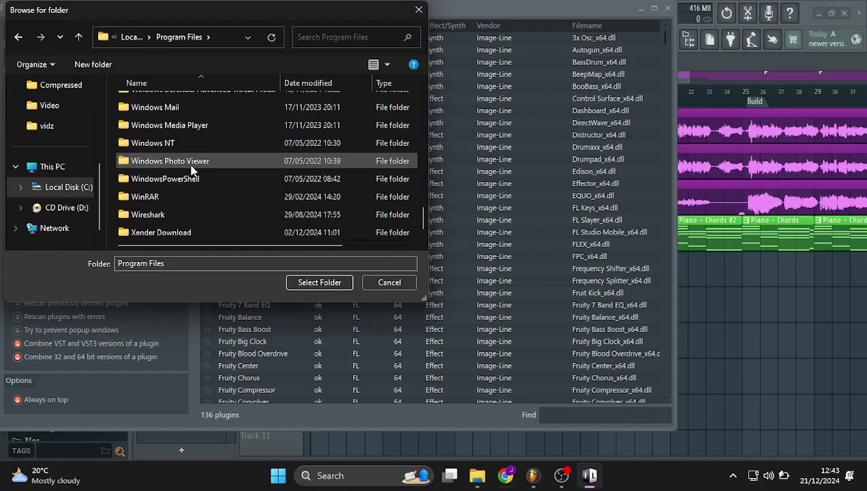
scroll(198, 206, "up", 2)
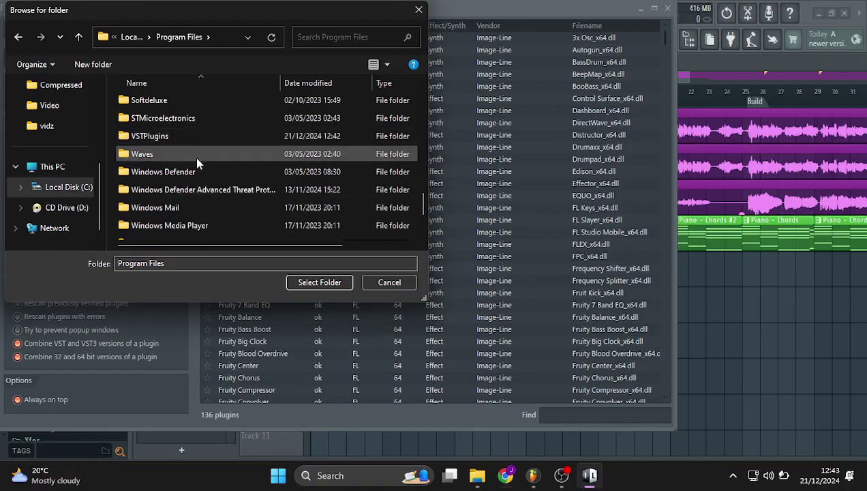
left_click(153, 140)
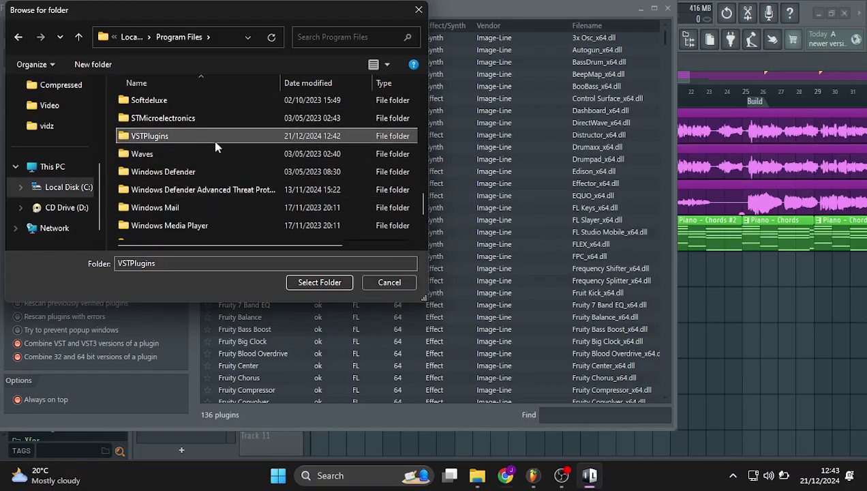
left_click(311, 280)
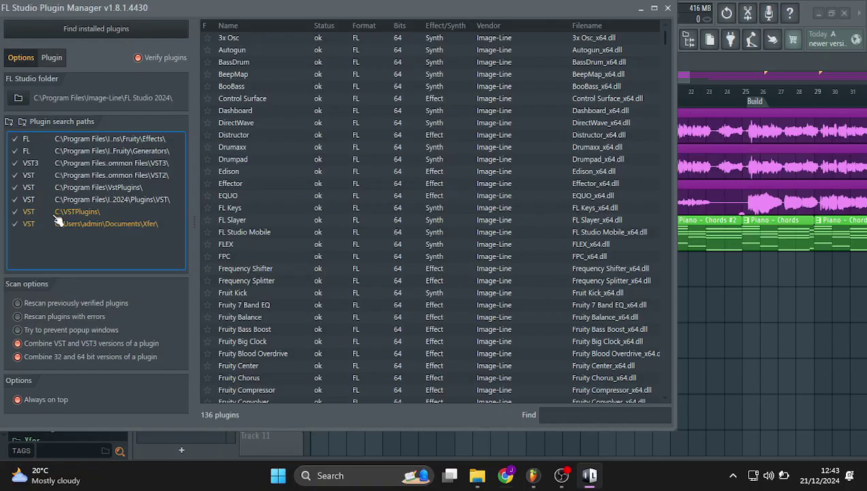
Rescan for installed plugins, confirm Serum (Xfer Records) is listed, and close the Plugin Manager.
left_click(19, 214)
key("Down")
left_click(96, 29)
scroll(343, 273, "down", 20)
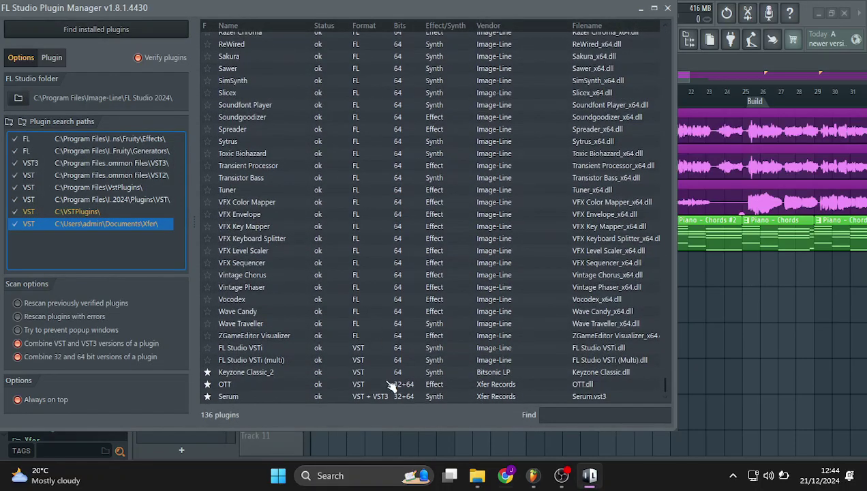
left_click(397, 397)
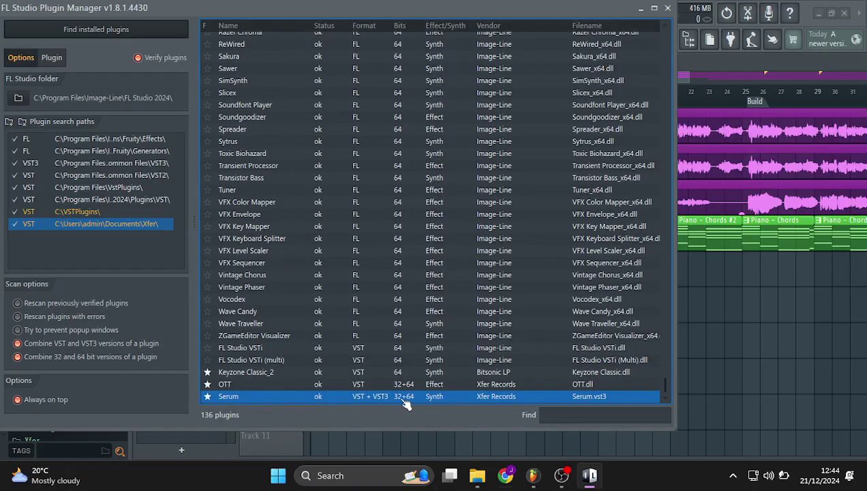
left_click(670, 8)
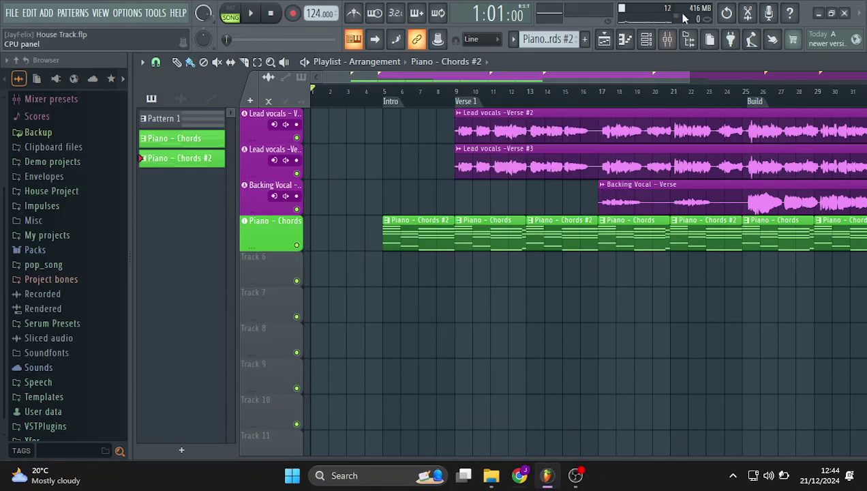
Add Serum as a new channel in the Channel rack and acknowledge its missing-presets message.
left_click(647, 39)
left_click(452, 227)
left_click(458, 230)
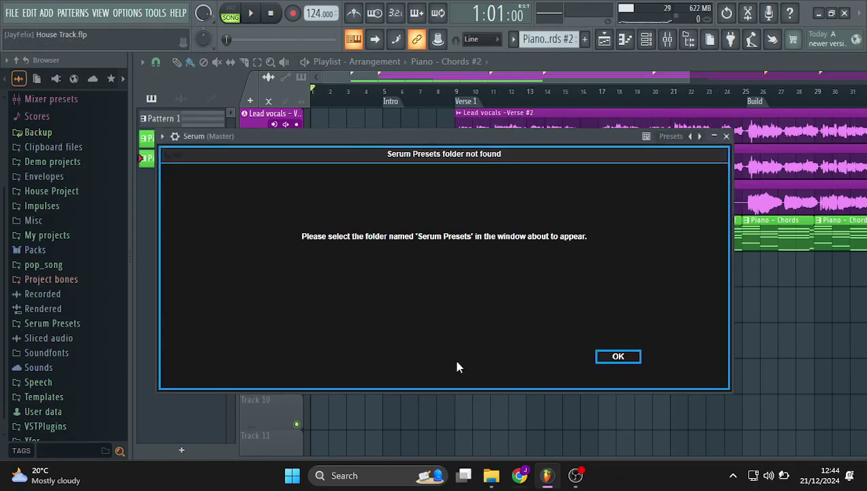
left_click(619, 355)
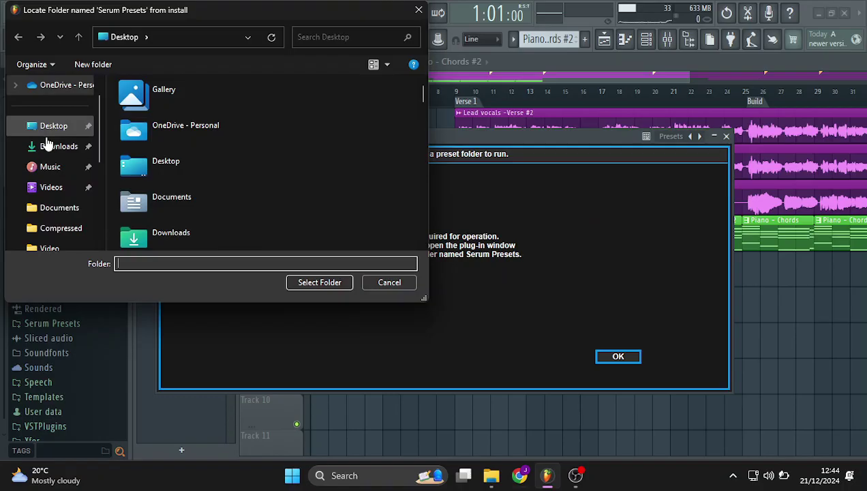
Look in Documents\Xfer for a Serum Presets folder, cancel the picker, and open the Start menu.
left_click(58, 209)
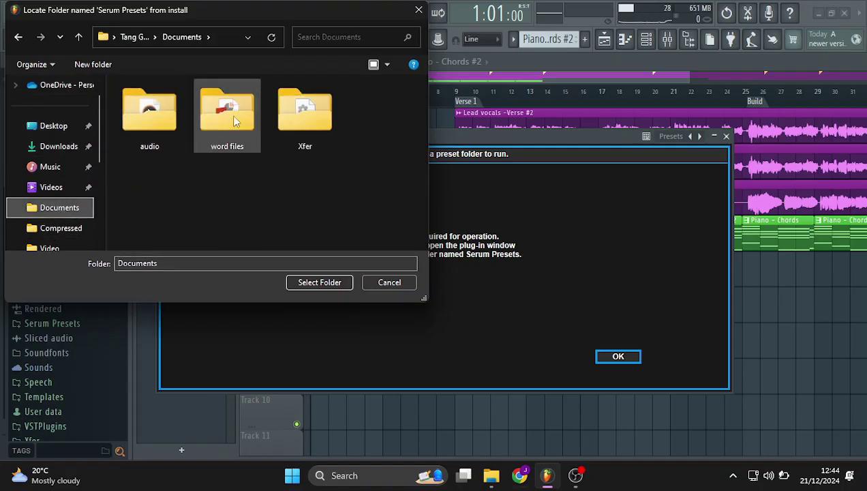
double_click(311, 120)
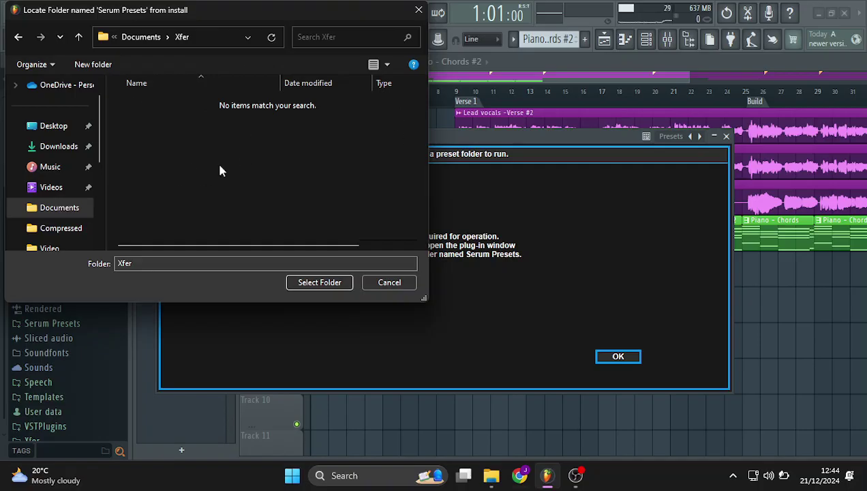
left_click(417, 10)
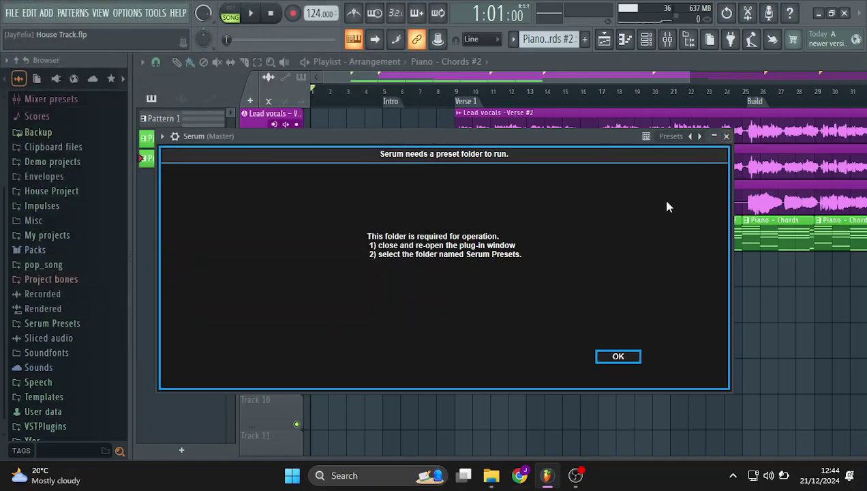
key("super")
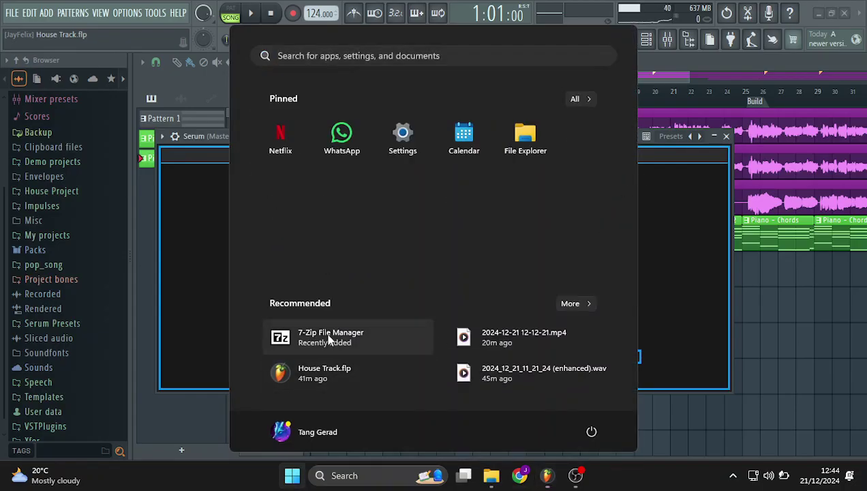
Extract Install_Xfer_Serum_136b8.exe with 7-Zip into Documents\extract.
left_click(329, 338)
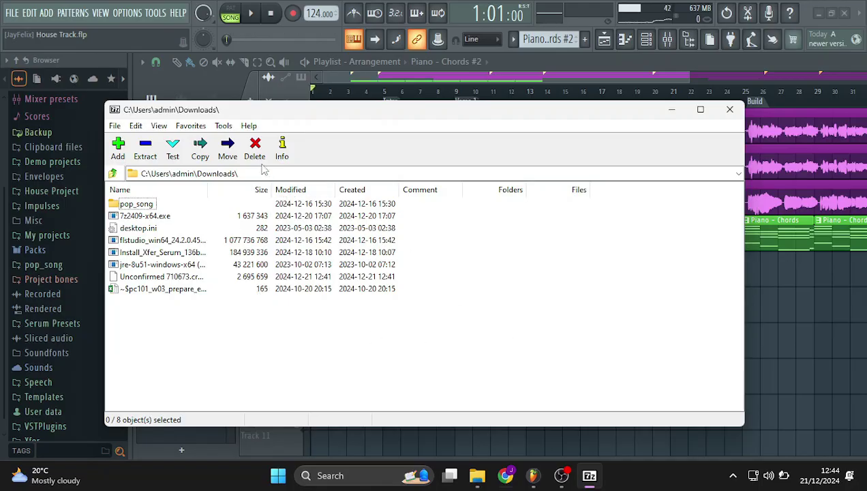
left_click(180, 252)
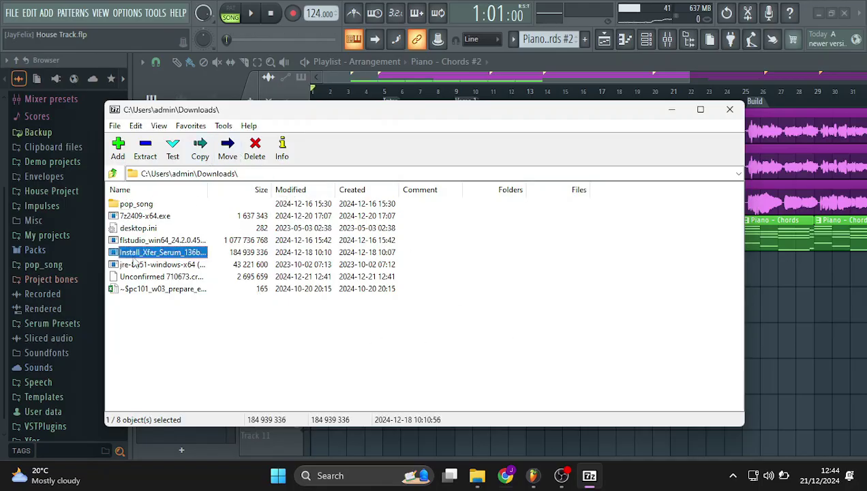
left_click(144, 148)
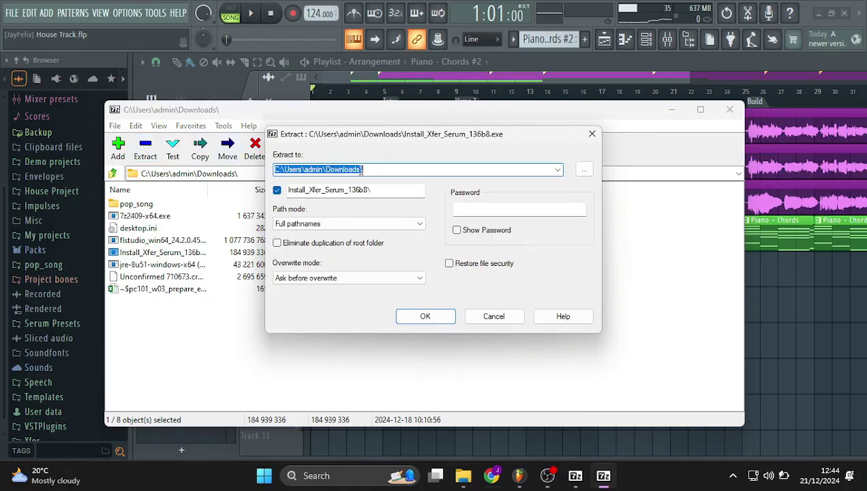
left_click(361, 170)
left_click(584, 169)
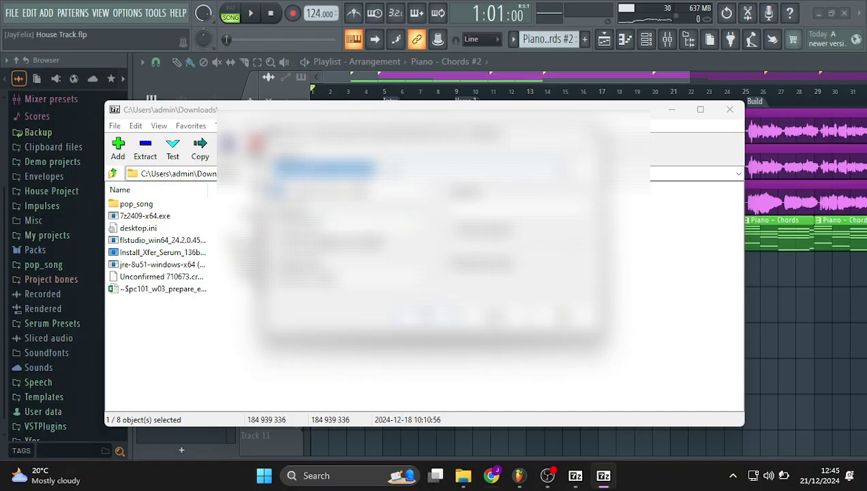
left_click(402, 169)
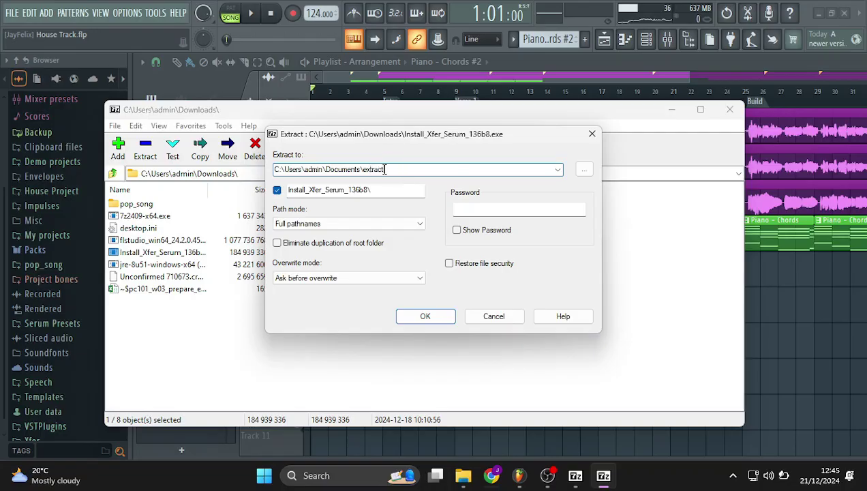
left_click_drag(397, 167, 219, 172)
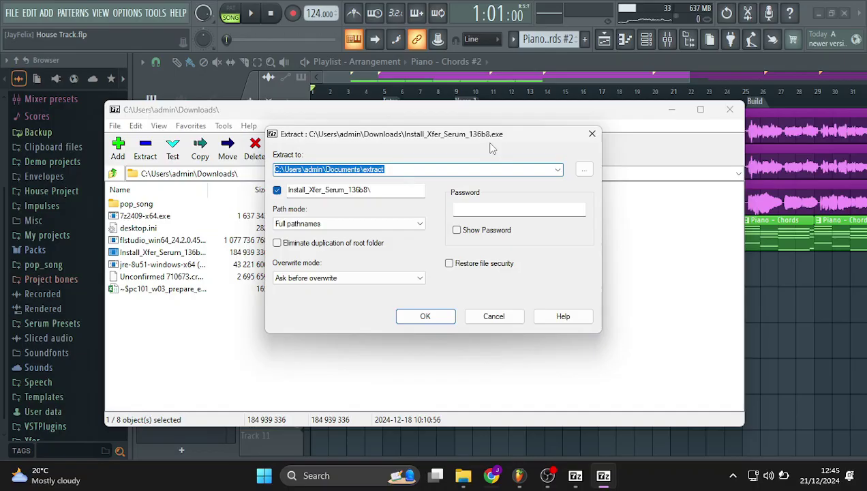
left_click(426, 316)
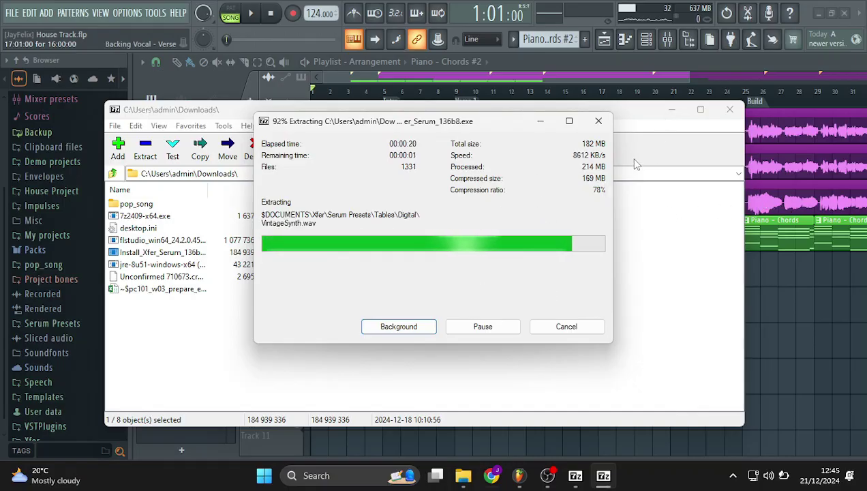
Close 7-Zip and Serum's preset-folder warning, then open File Explorer.
left_click(730, 109)
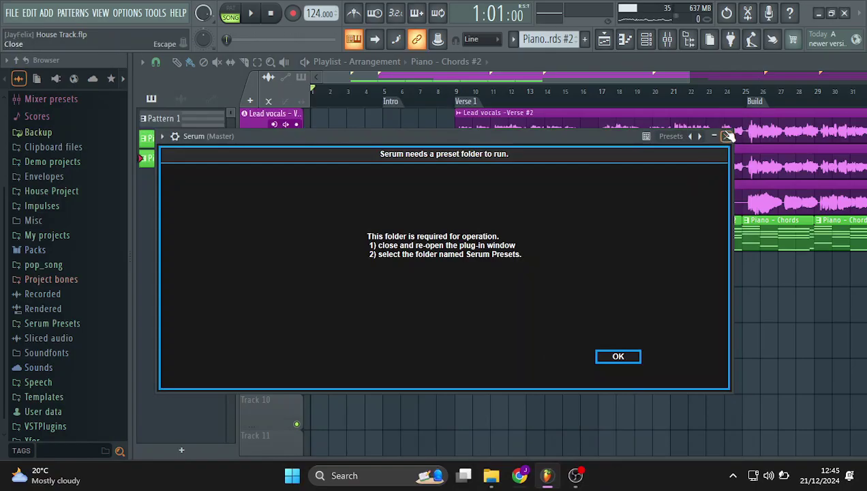
left_click(726, 135)
left_click(492, 477)
Find Serum Presets under extract\Install_Xfer_Serum_136b8\$DOCUMENTS\Xfer and cut it.
left_click(69, 266)
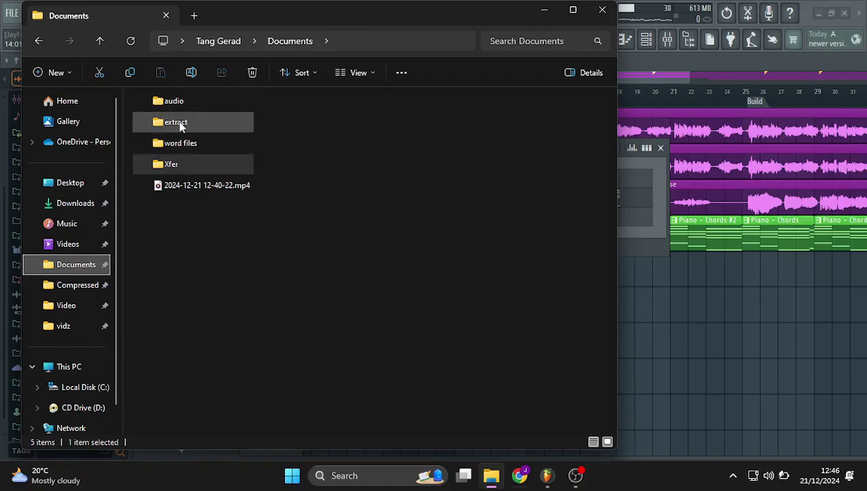
double_click(180, 126)
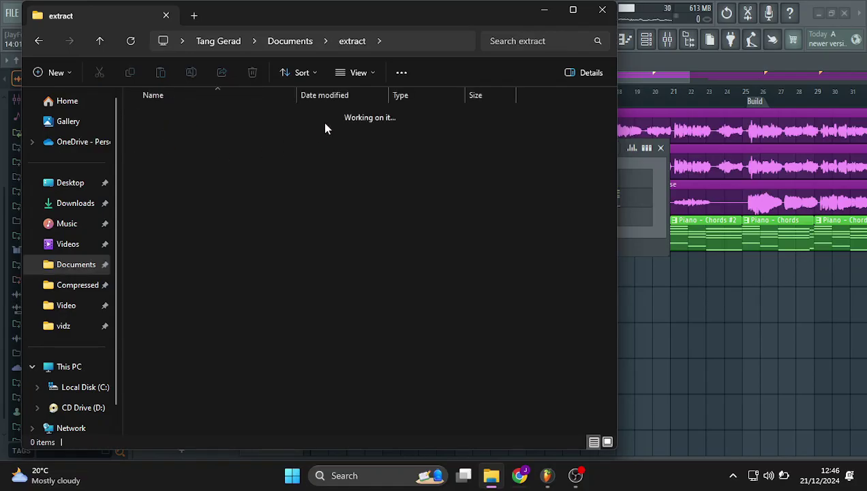
double_click(195, 116)
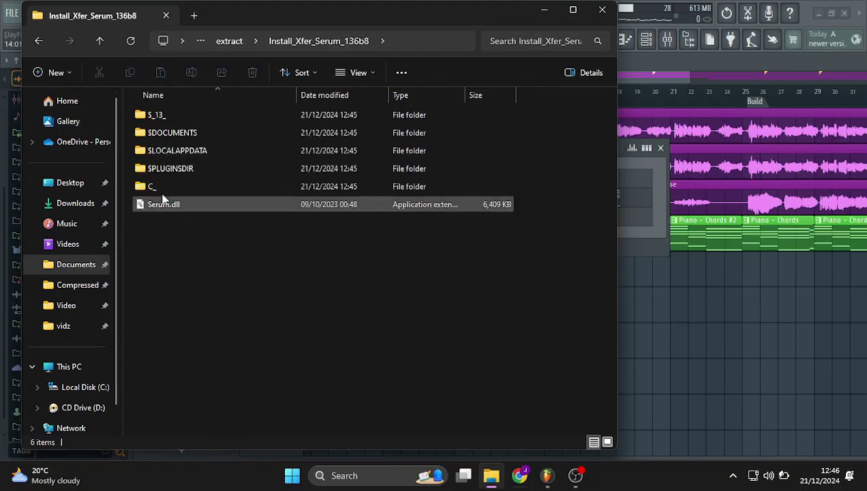
double_click(185, 133)
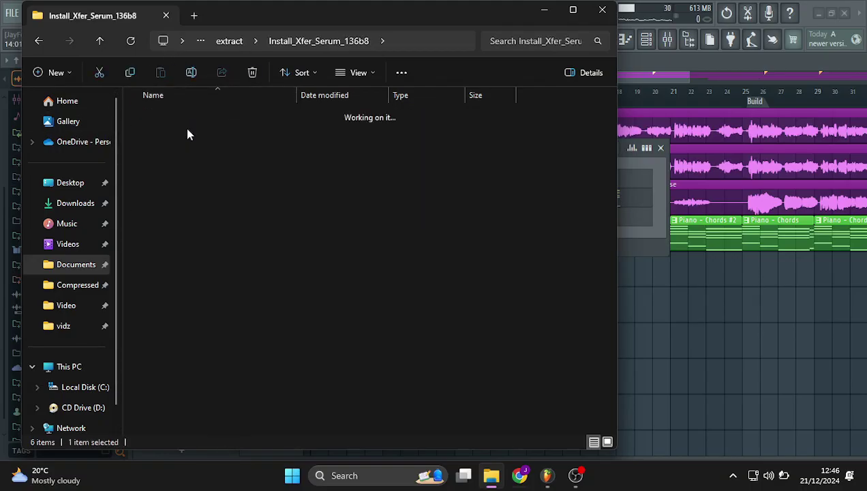
double_click(195, 114)
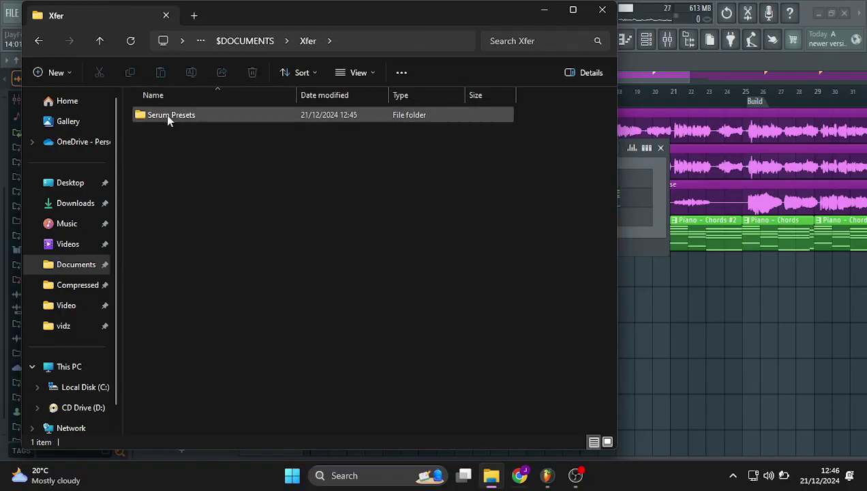
double_click(225, 117)
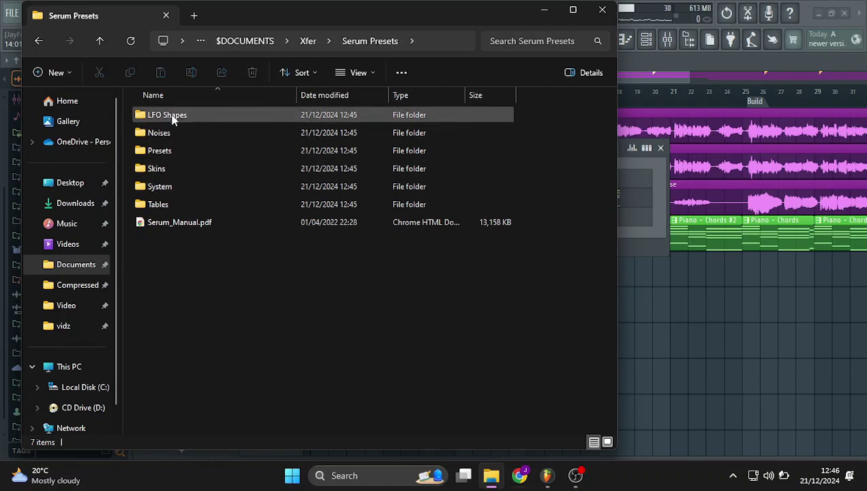
left_click(104, 44)
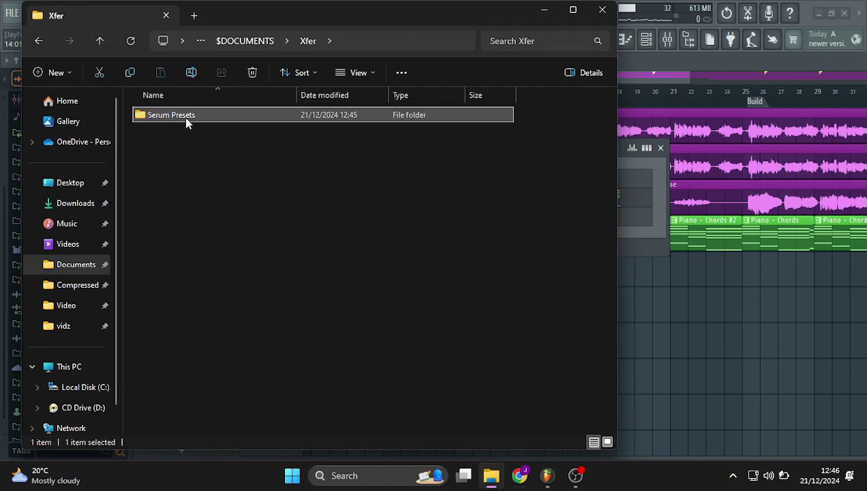
left_click(101, 73)
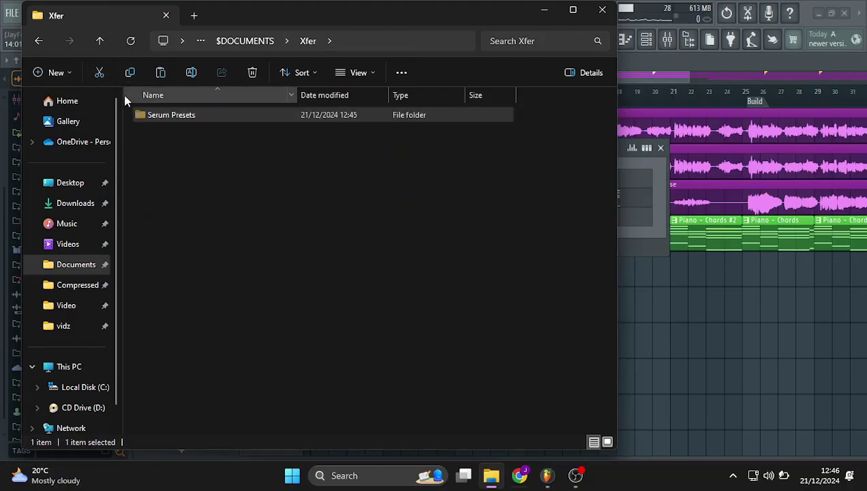
Paste the Serum Presets folder into Documents\Xfer beside Serum.dll.
left_click(99, 42)
left_click(99, 42)
left_click(99, 42)
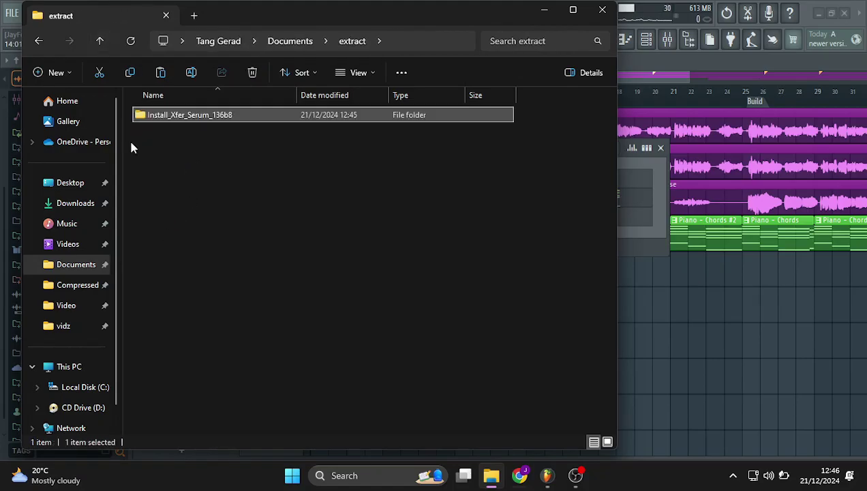
left_click(101, 43)
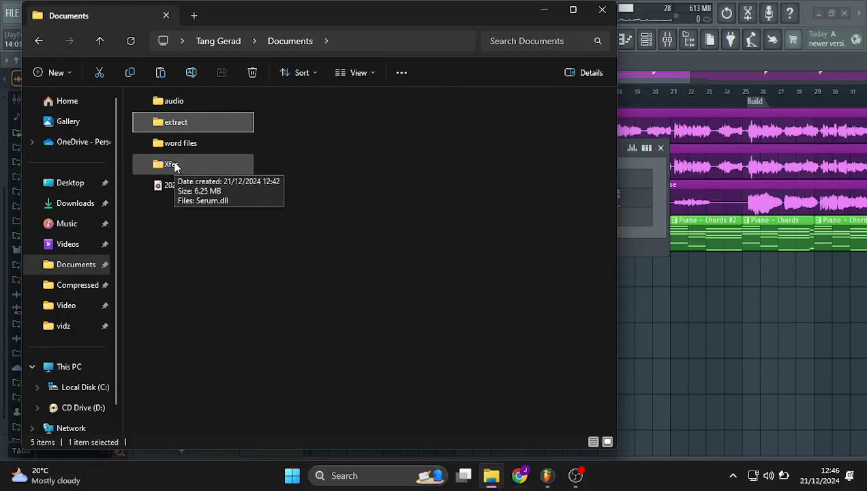
left_click(176, 165)
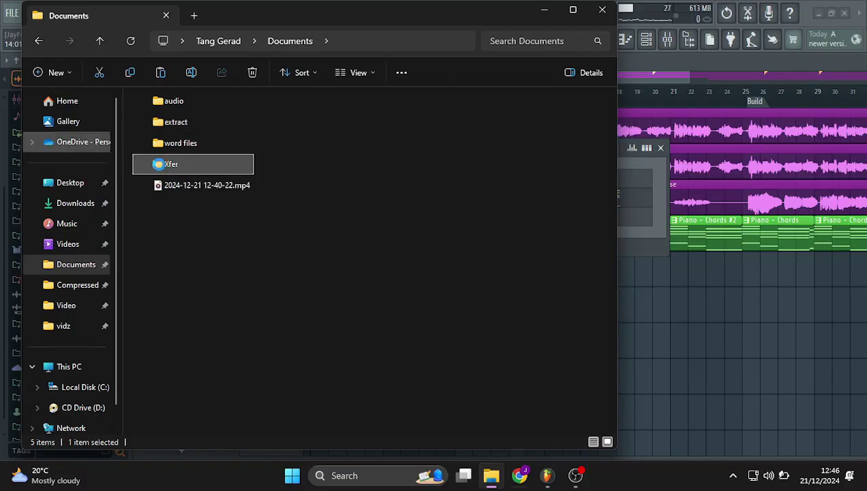
double_click(180, 162)
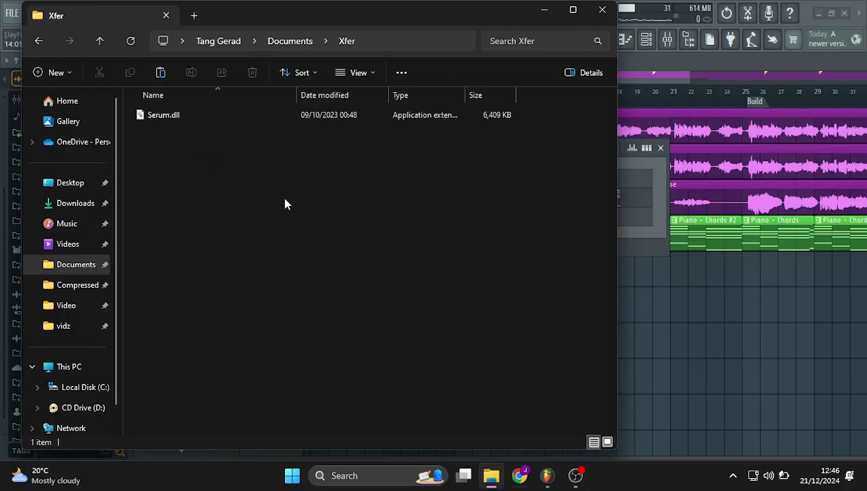
left_click(209, 186)
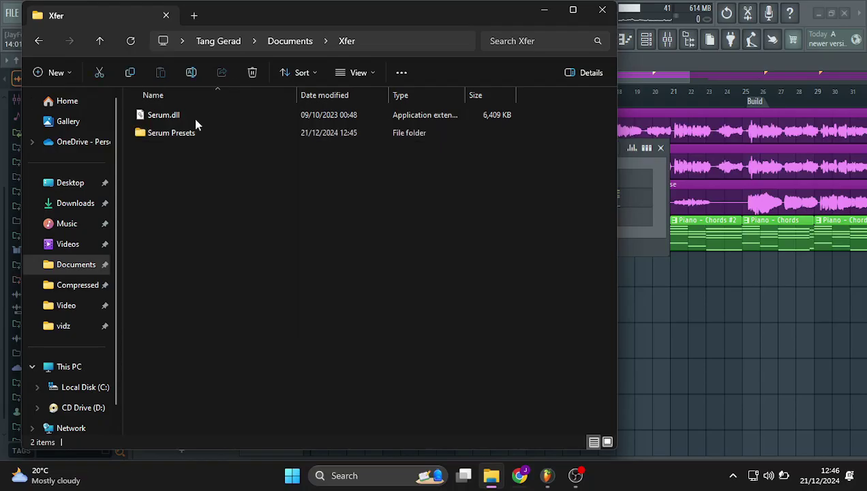
Reopen Serum and set Documents\Xfer\Serum Presets as its preset folder, bringing up the serial prompt.
left_click(602, 11)
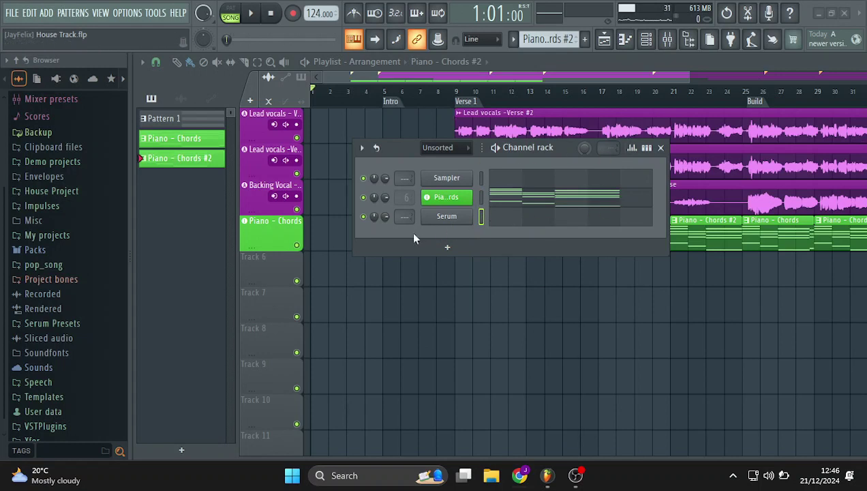
left_click(447, 217)
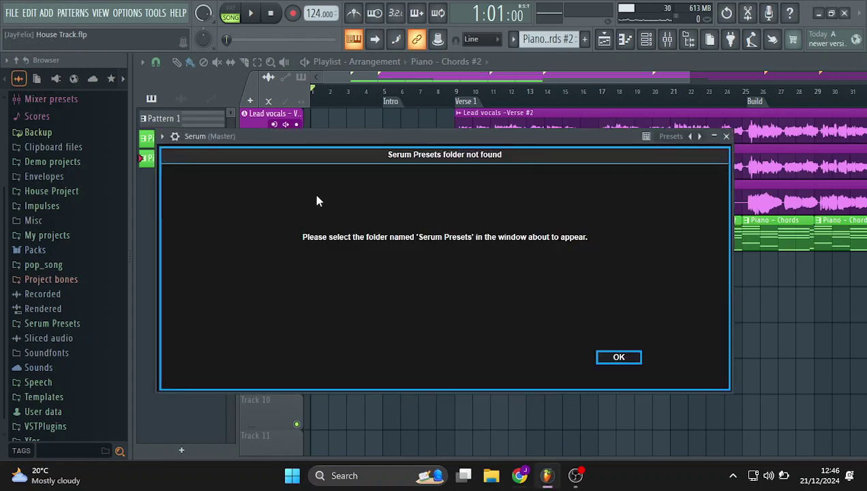
left_click(611, 357)
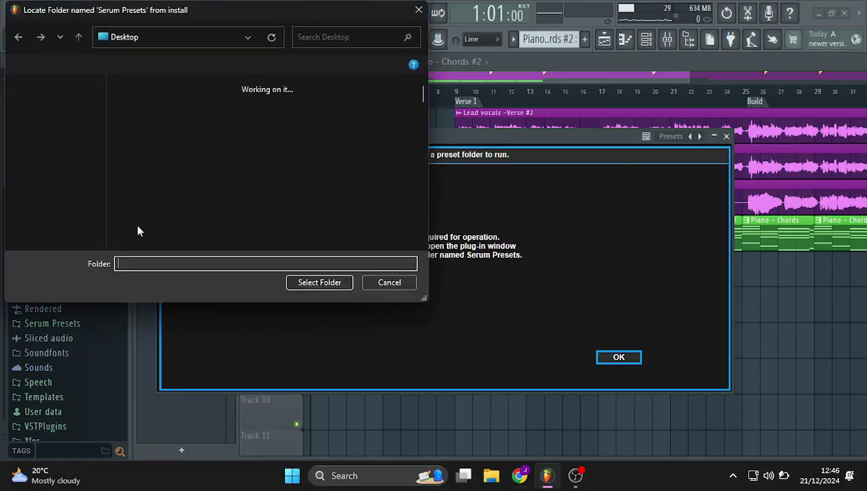
left_click(58, 212)
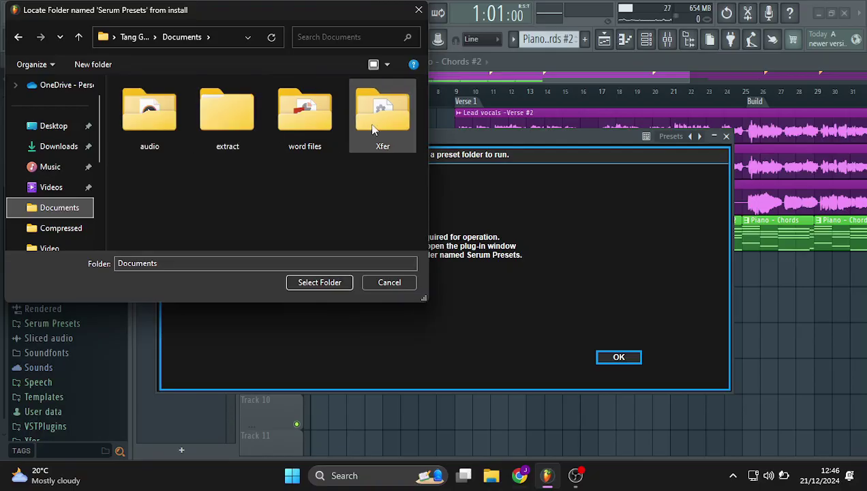
double_click(379, 123)
left_click(194, 105)
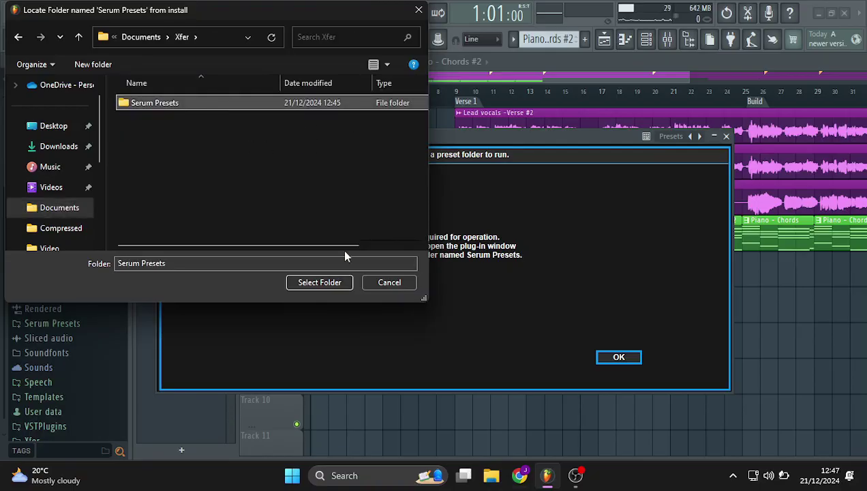
left_click(320, 282)
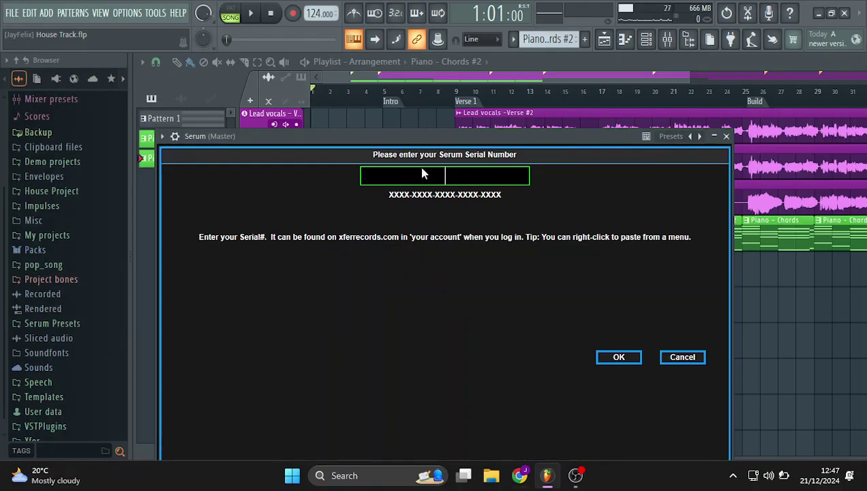
left_click_drag(511, 133, 533, 91)
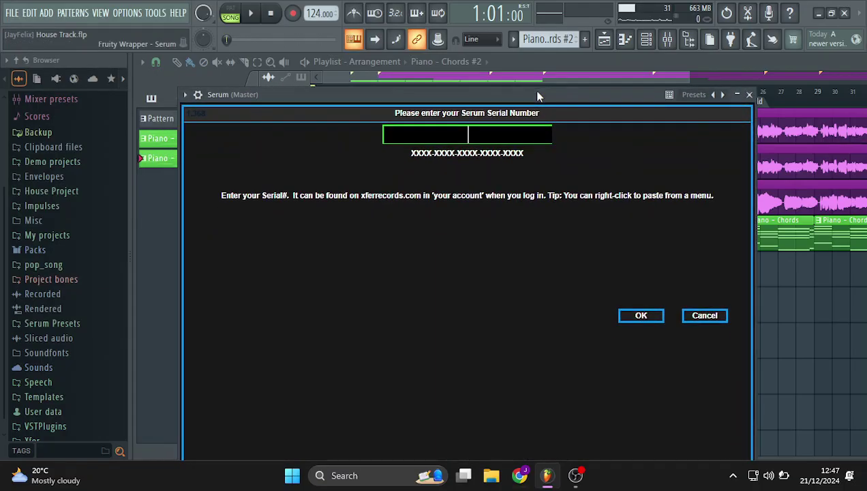
In Chrome's Xfer Records Download Serum page, select the account's serial under Your Serial.
left_click(519, 475)
left_click(109, 13)
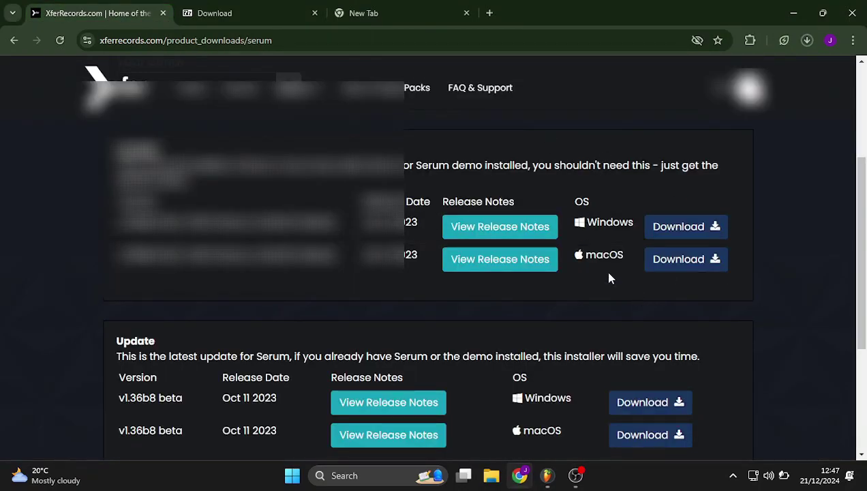
scroll(345, 316, "up", 3)
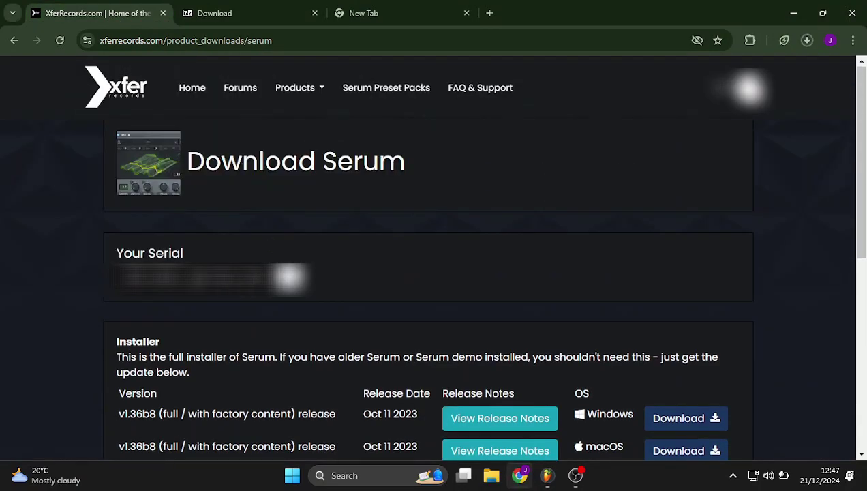
triple_click(290, 276)
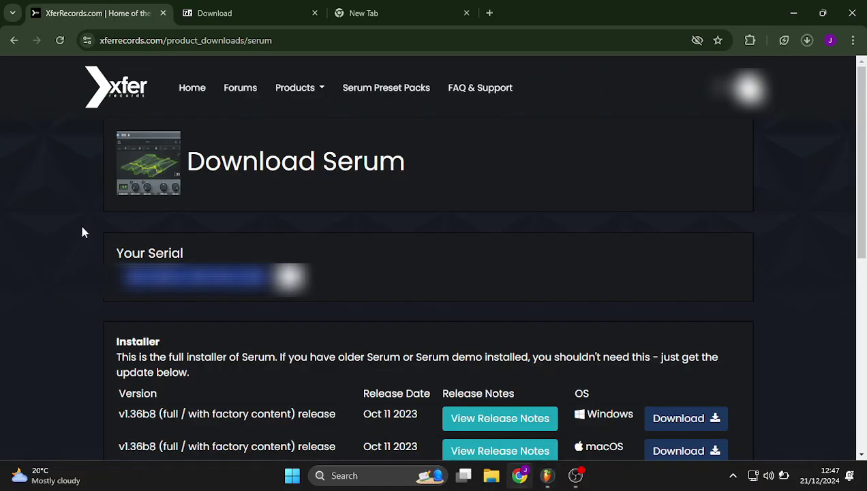
Paste the serial into Serum's registration field, submit it, and dismiss the Serial Number Accepted message.
left_click(554, 477)
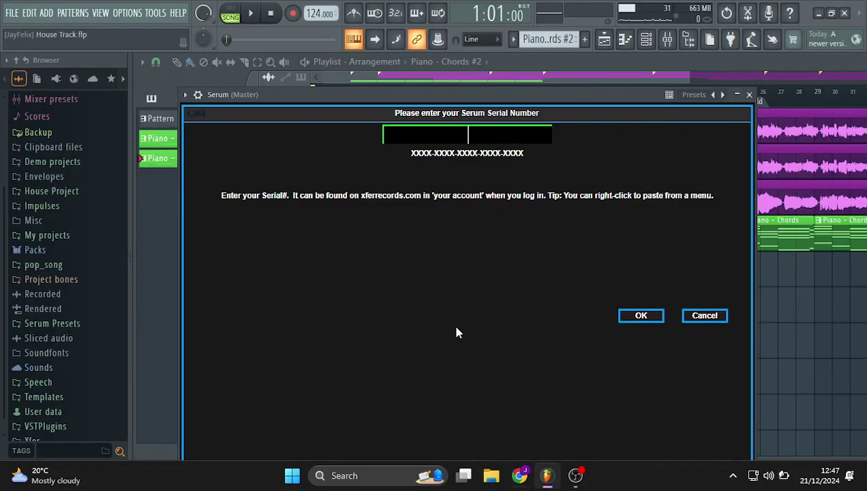
right_click(478, 141)
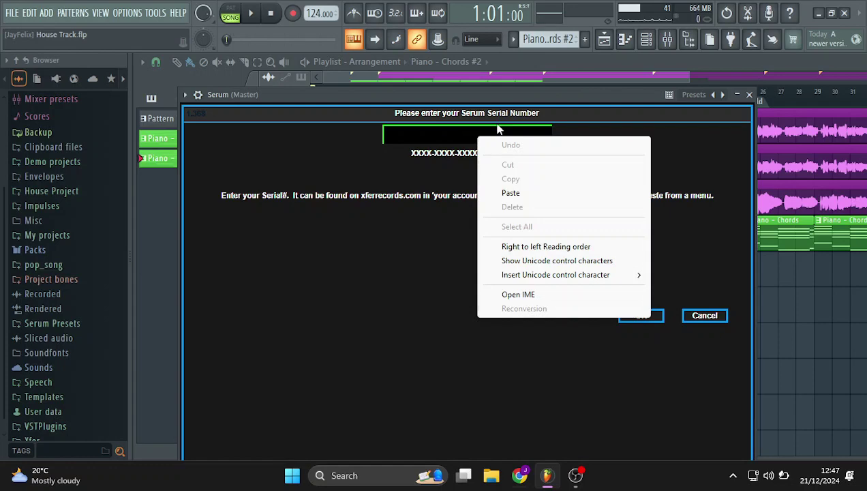
left_click(509, 193)
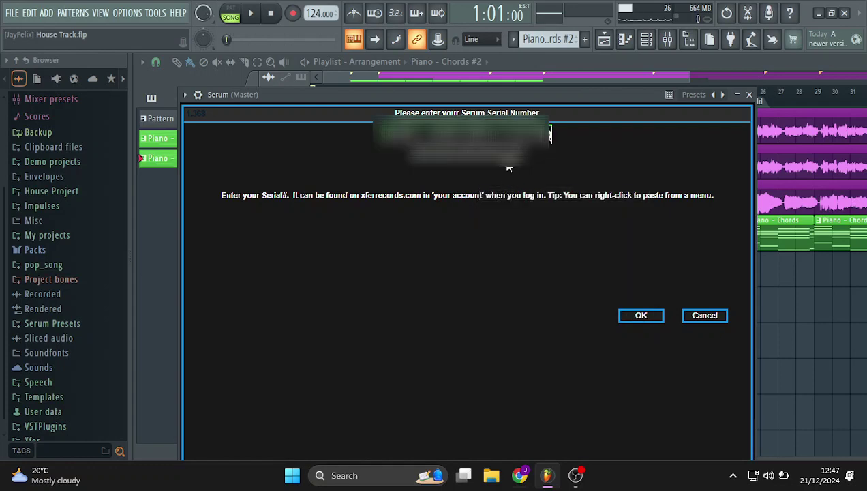
left_click(644, 319)
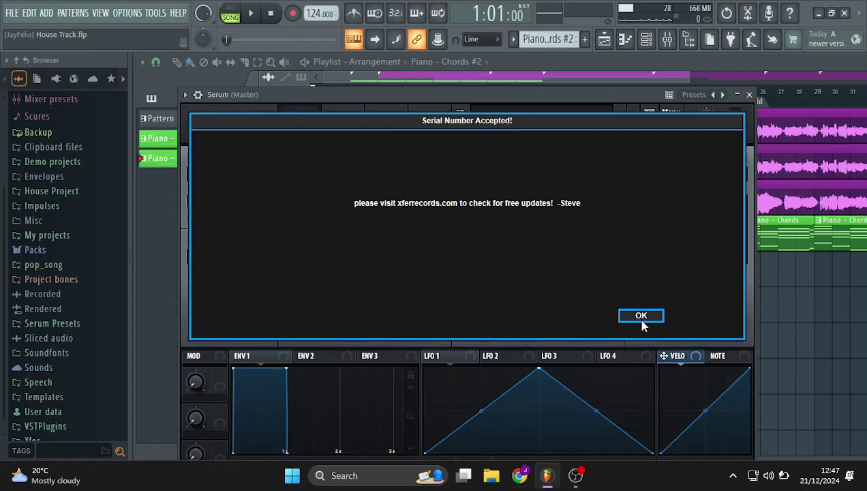
left_click(642, 321)
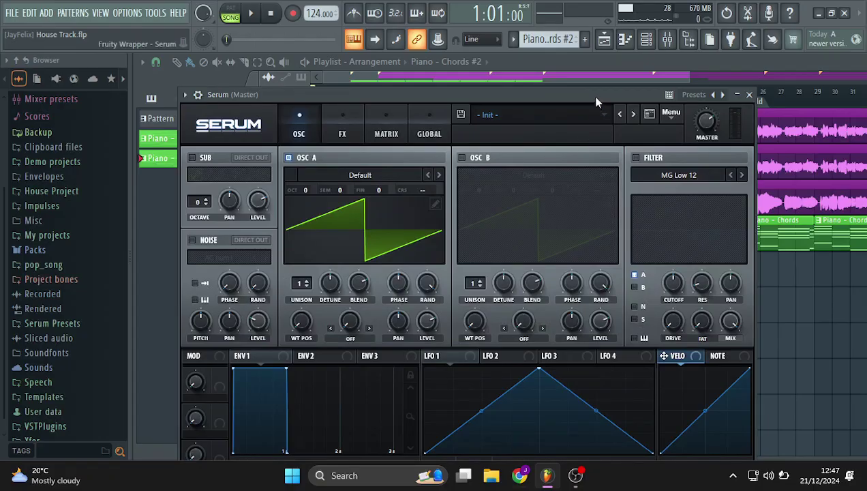
left_click_drag(592, 96, 614, 95)
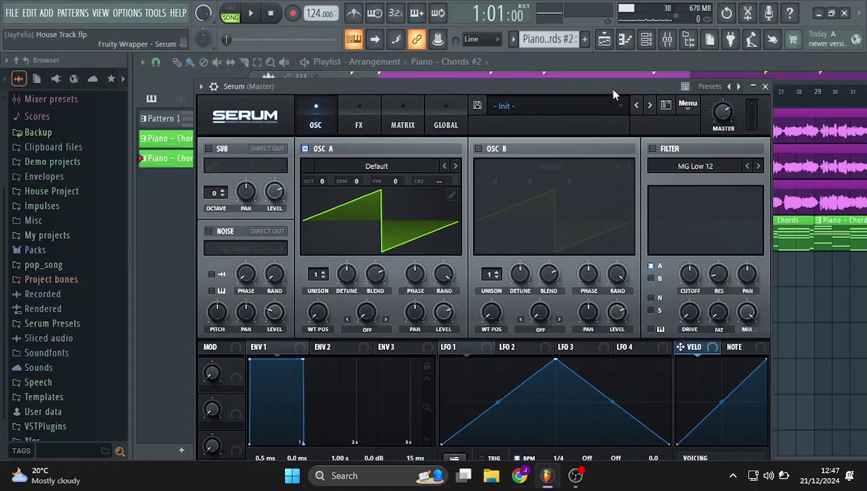